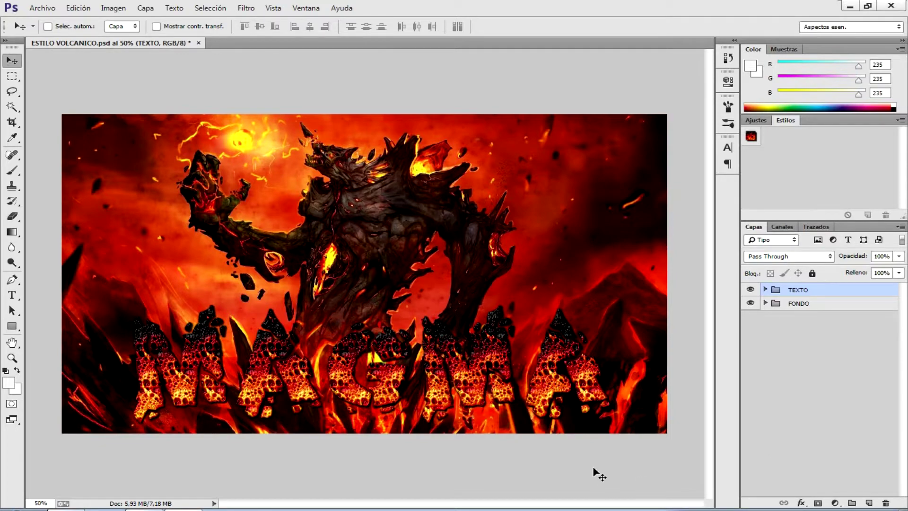
# Zoom to 100% and pan across the MAGMA letters to inspect the lava-rock texture
pyautogui.hotkey('ctrl', '+')
pyautogui.hotkey('ctrl', '+')
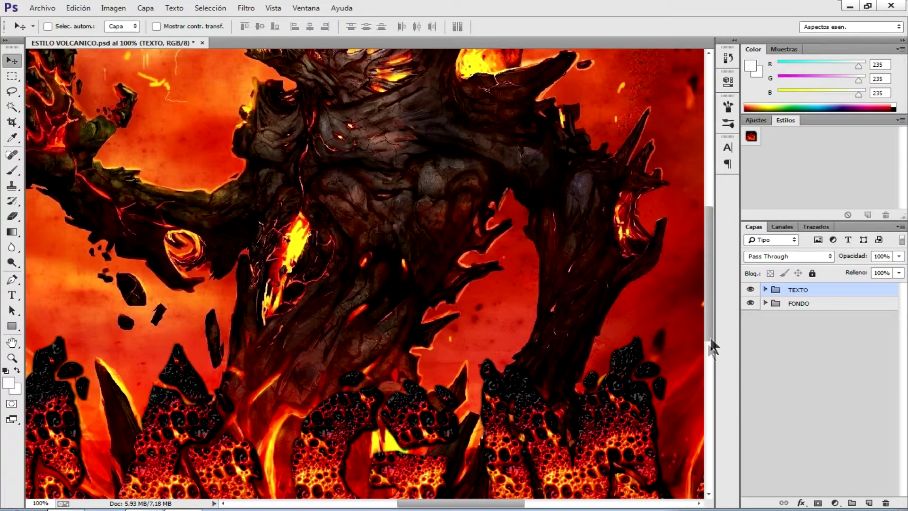
pyautogui.moveTo(711, 343)
pyautogui.mouseDown()
pyautogui.moveTo(708, 298)
pyautogui.moveTo(709, 367)
pyautogui.mouseUp()
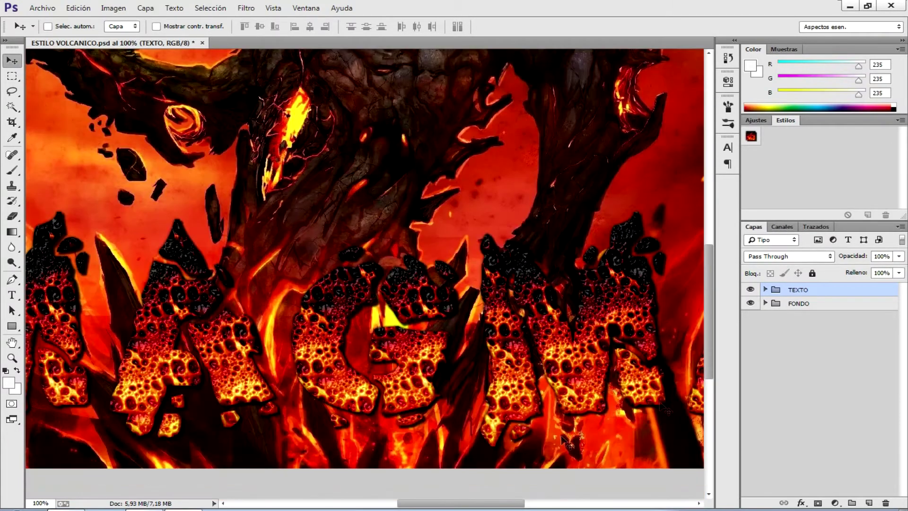
pyautogui.moveTo(464, 504); pyautogui.dragTo(438, 509)
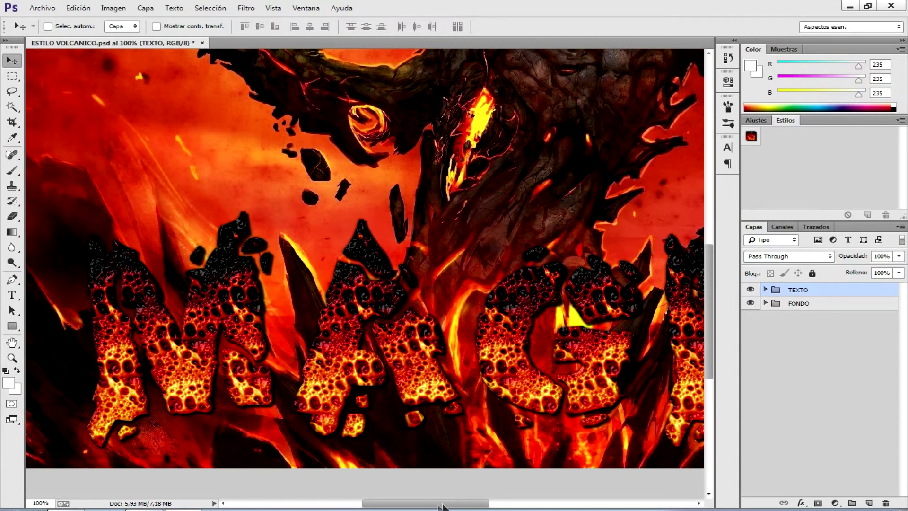
pyautogui.moveTo(453, 505)
pyautogui.mouseDown()
pyautogui.moveTo(508, 507)
pyautogui.moveTo(456, 507)
pyautogui.mouseUp()
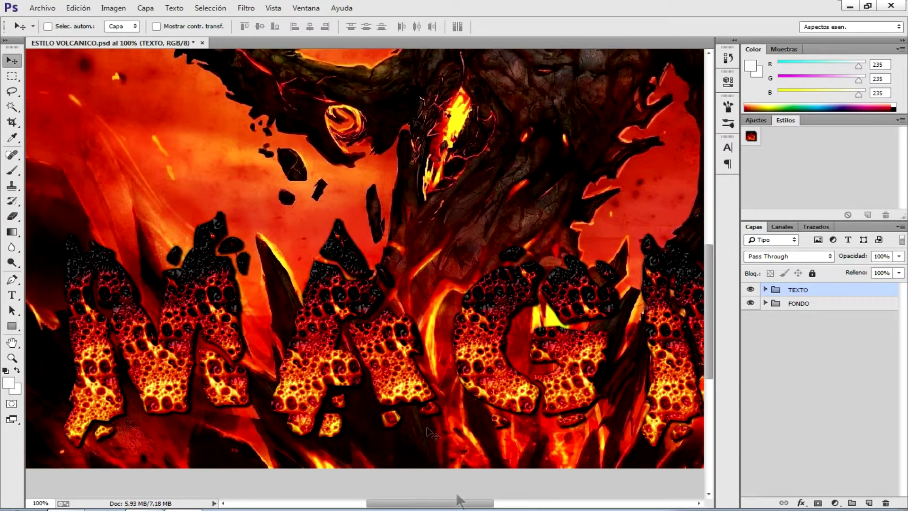
# Create a new white document, Sin título-1, at 1920 × 1080 px and 72 ppi
pyautogui.click(43, 7)
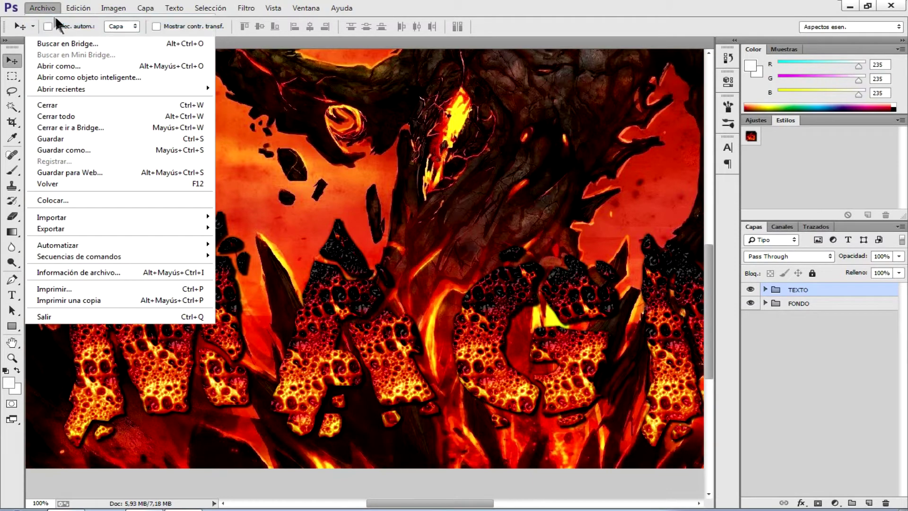
pyautogui.click(55, 18)
pyautogui.click(393, 179)
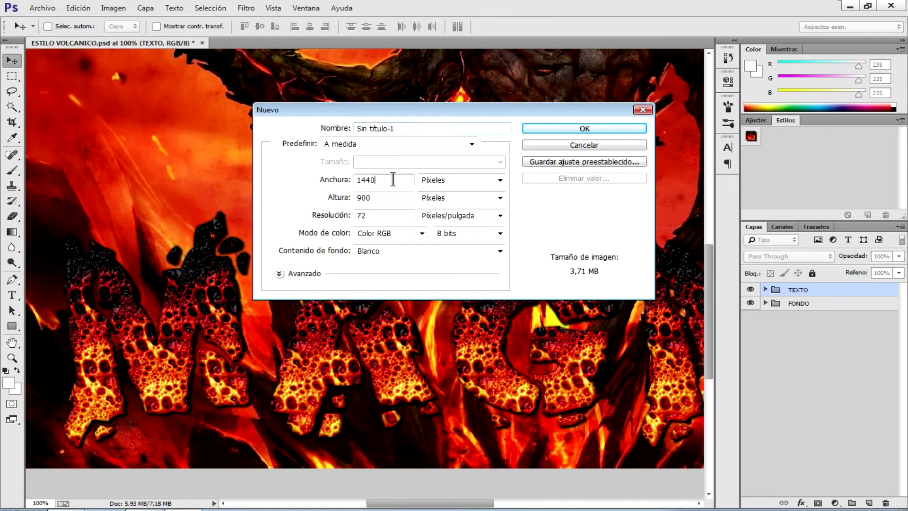
pyautogui.doubleClick(393, 179)
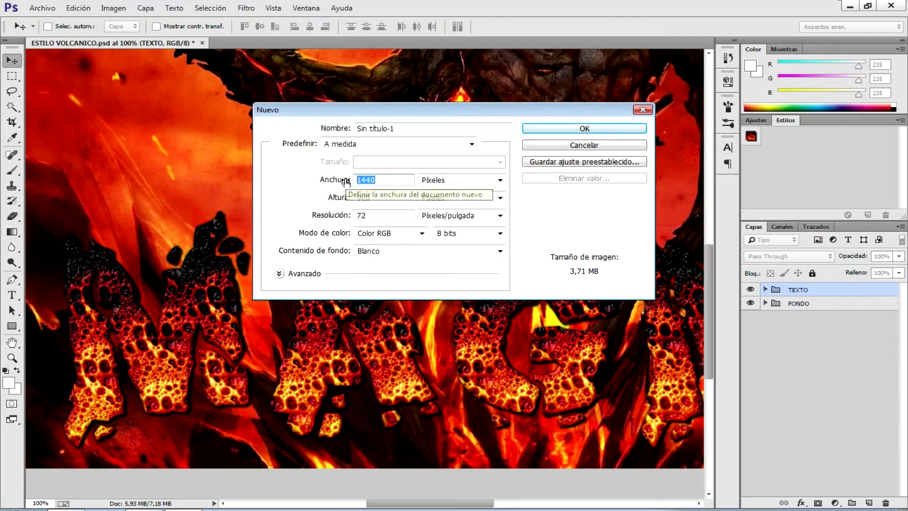
pyautogui.write('1920')
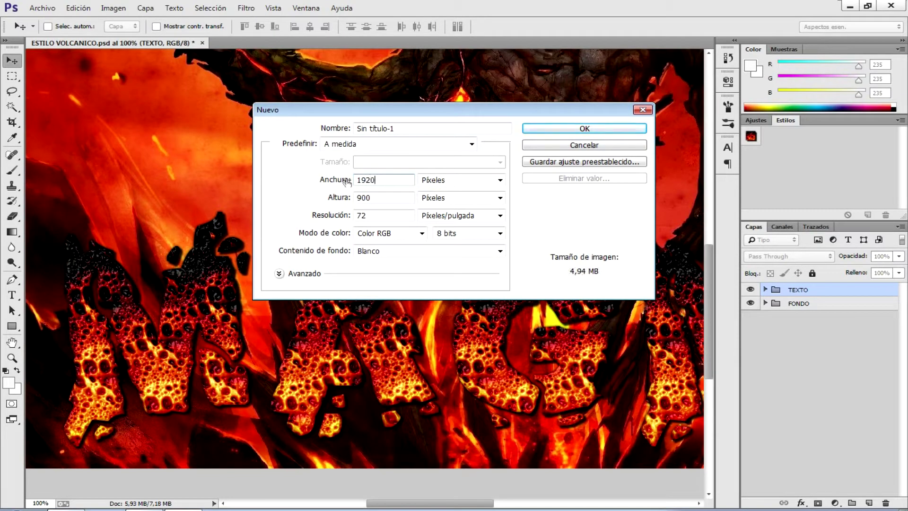
pyautogui.doubleClick(385, 198)
pyautogui.write('1080')
pyautogui.click(370, 215)
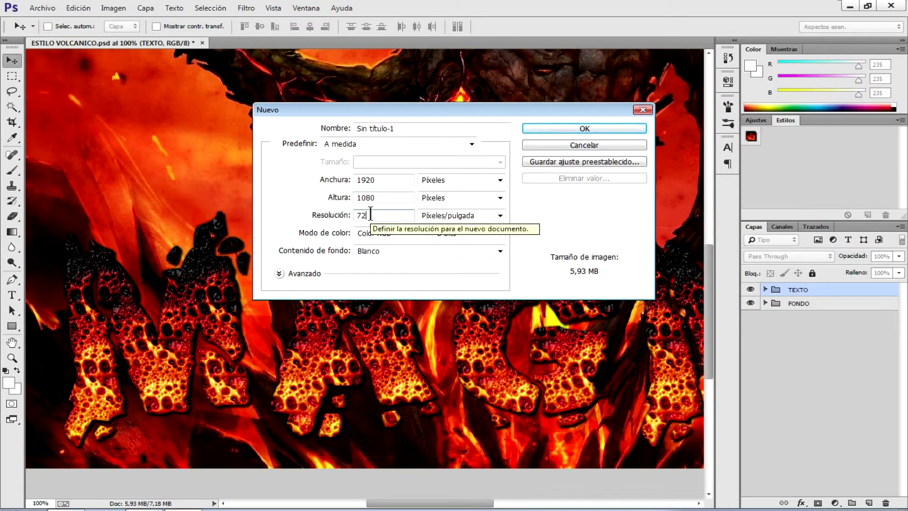
pyautogui.click(590, 127)
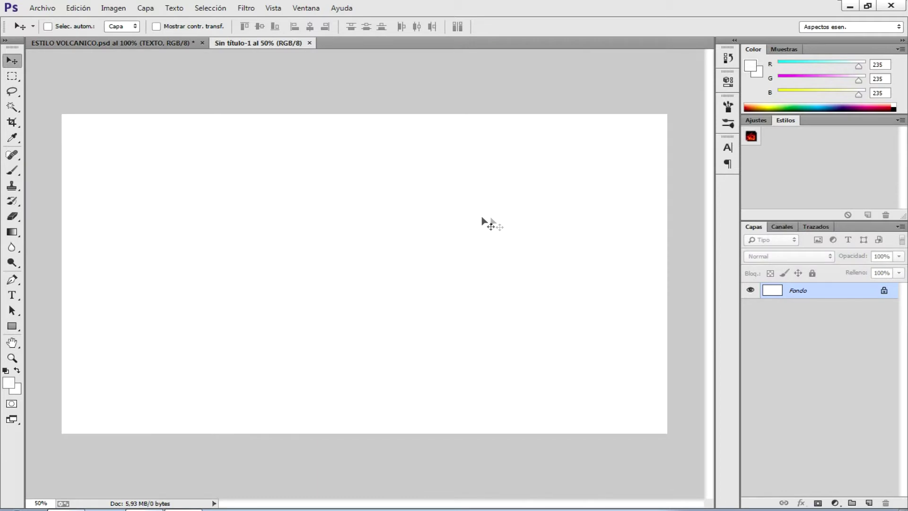
# Set the foreground colour to dark grey hex 716e6e
pyautogui.click(13, 379)
pyautogui.click(540, 329)
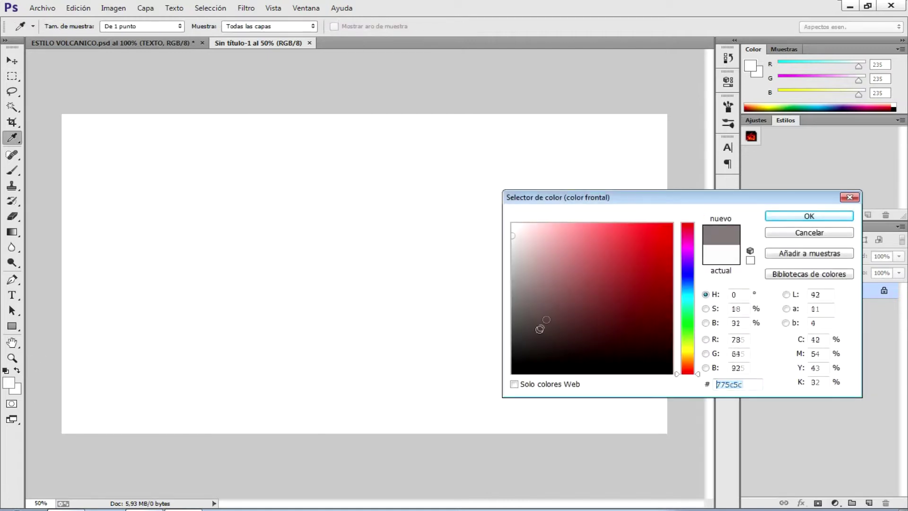
pyautogui.moveTo(539, 329); pyautogui.dragTo(516, 321)
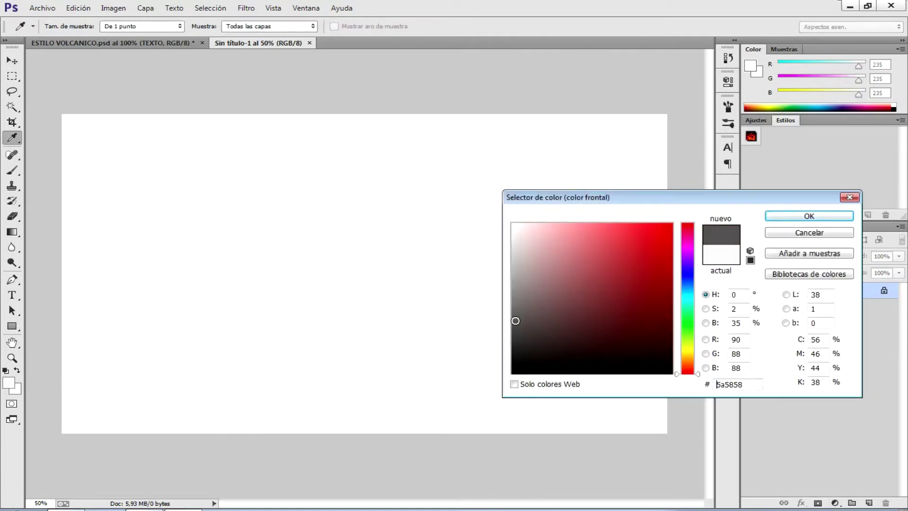
pyautogui.write('716e6e')
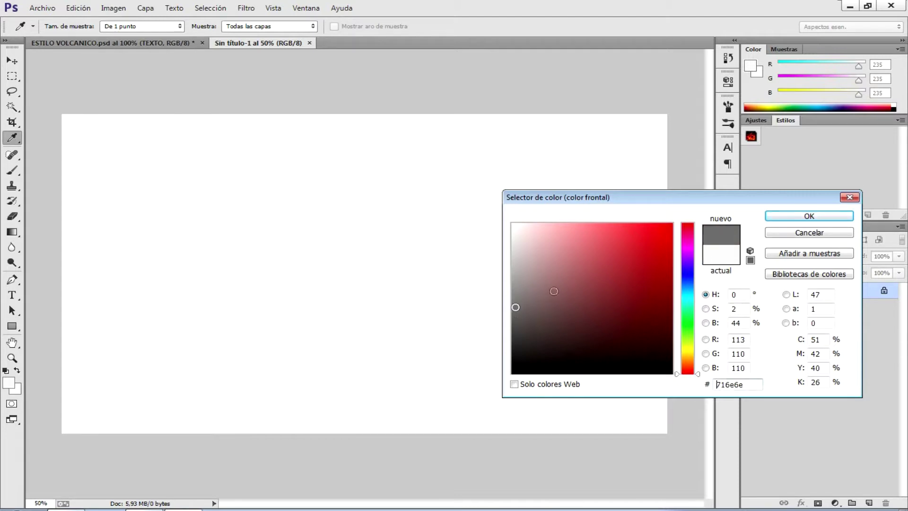
pyautogui.click(796, 217)
pyautogui.press('v')
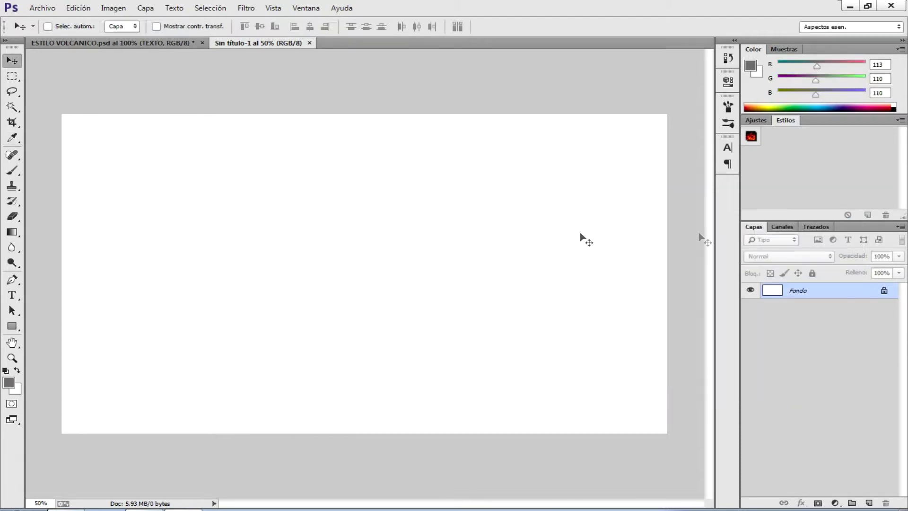
# Fill the background with the grey foreground colour using Edición > Rellenar
pyautogui.click(86, 13)
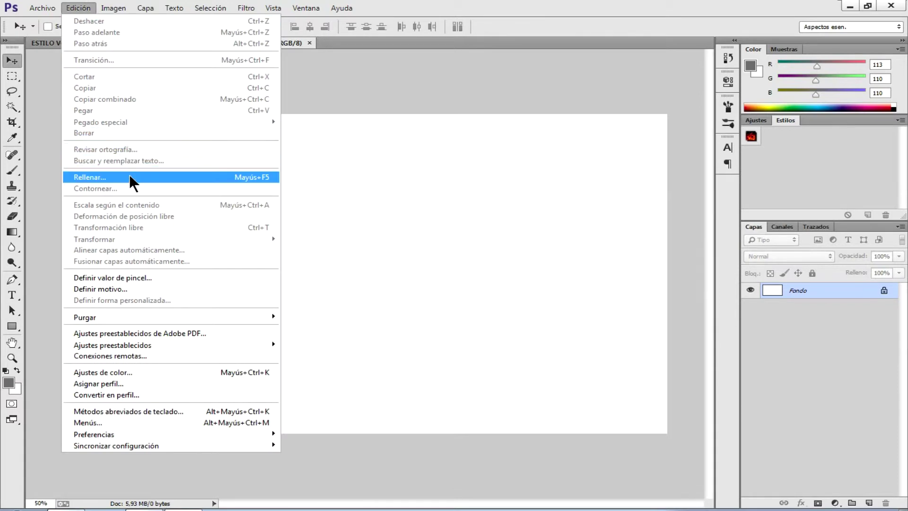
pyautogui.click(172, 179)
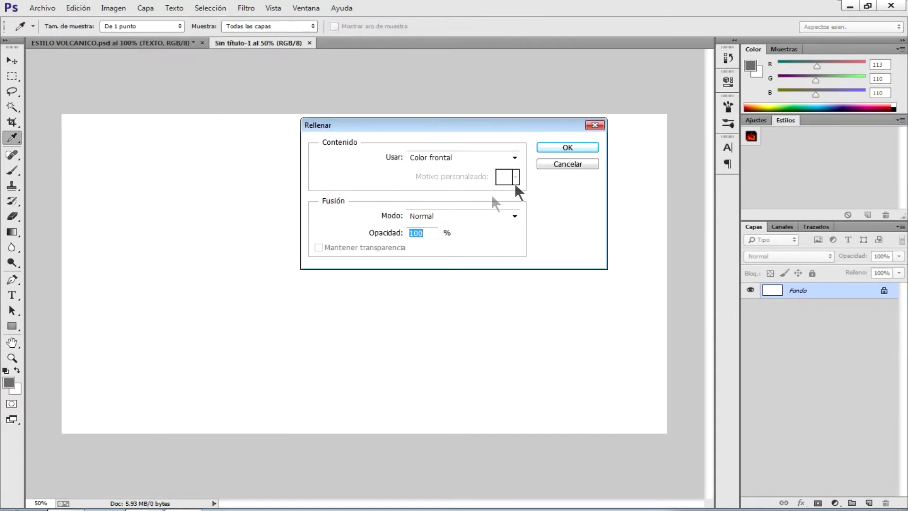
pyautogui.click(563, 147)
pyautogui.press('v')
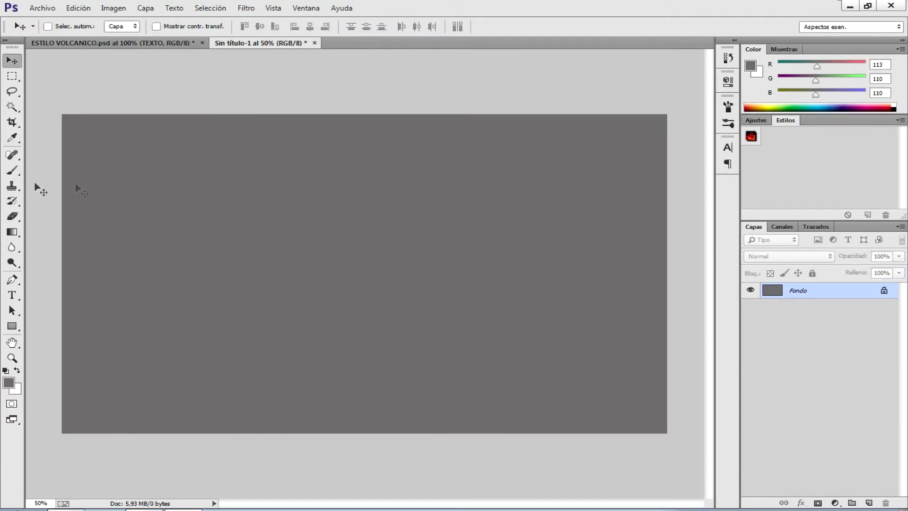
# Type MAGMA in black Volcanic Dungeon 220 pt on the left of the canvas
pyautogui.click(12, 293)
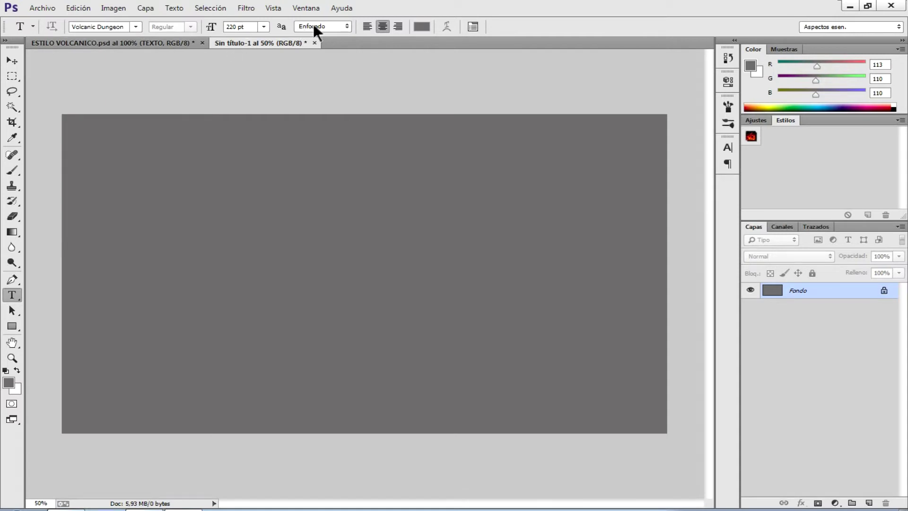
pyautogui.click(419, 27)
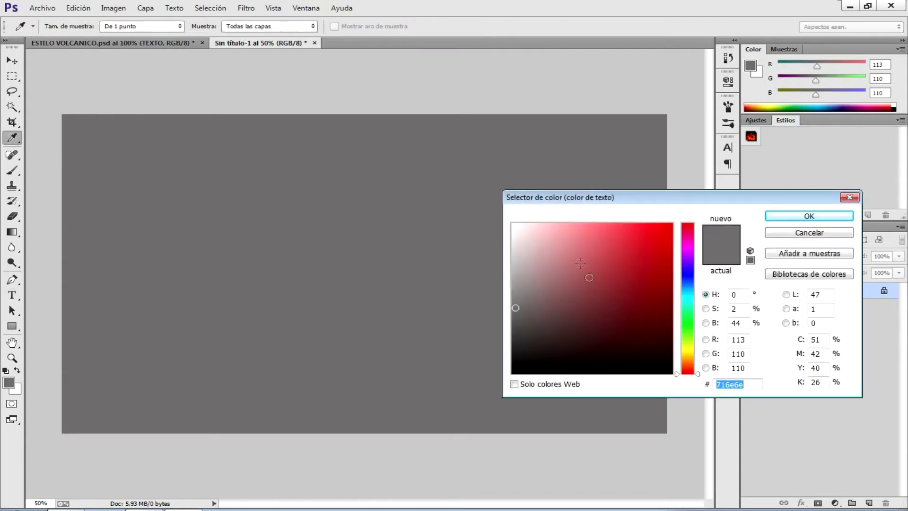
pyautogui.click(671, 374)
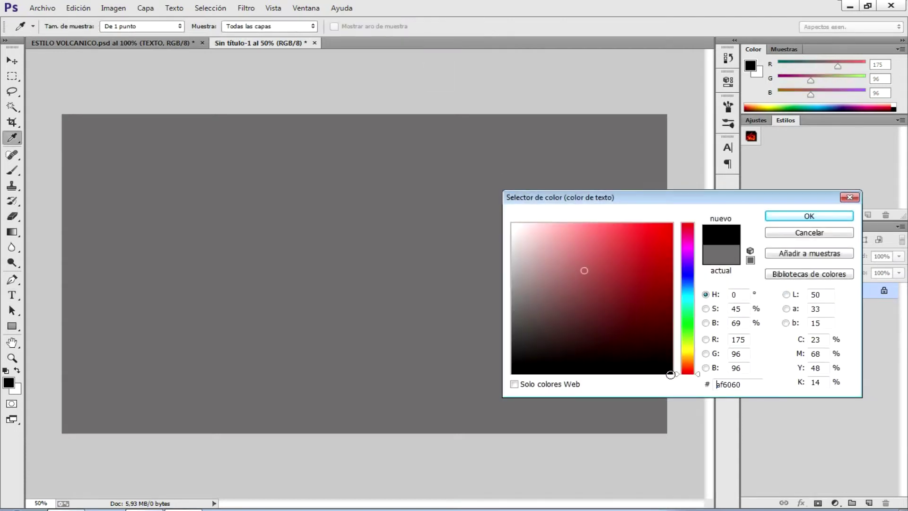
pyautogui.click(773, 214)
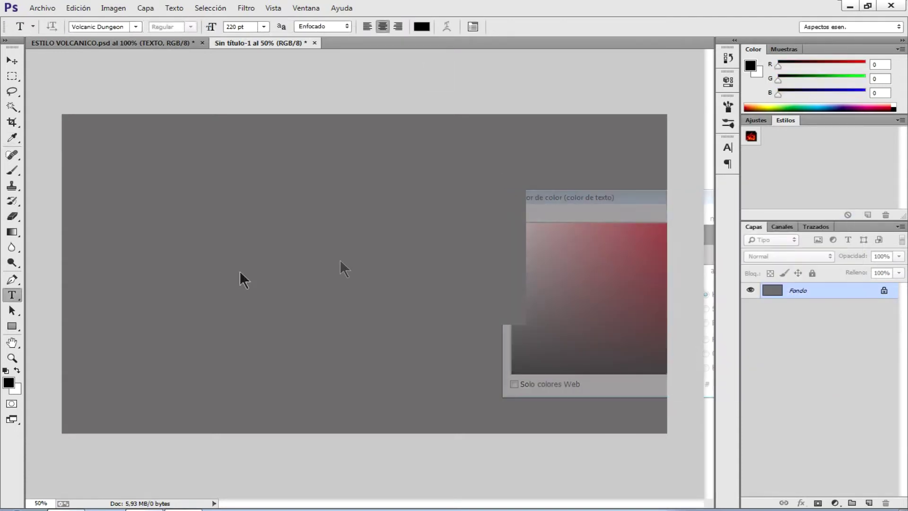
pyautogui.click(183, 265)
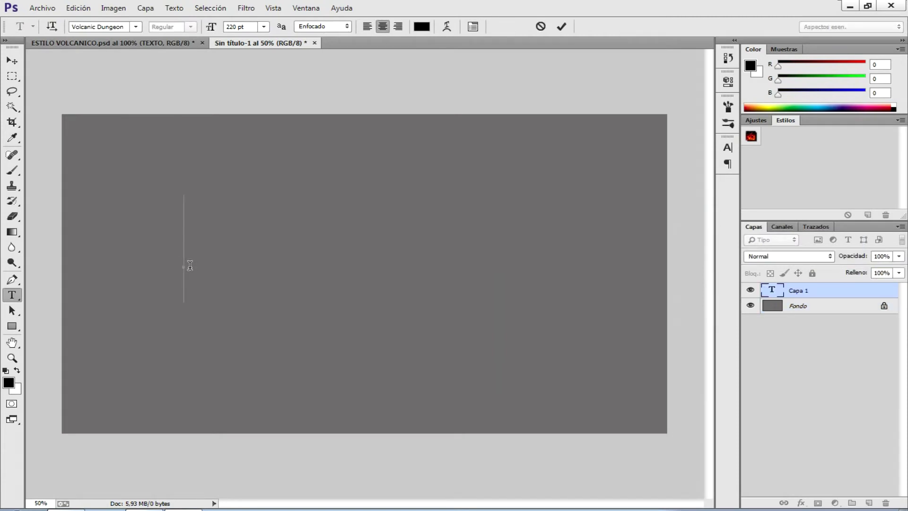
pyautogui.write('MA')
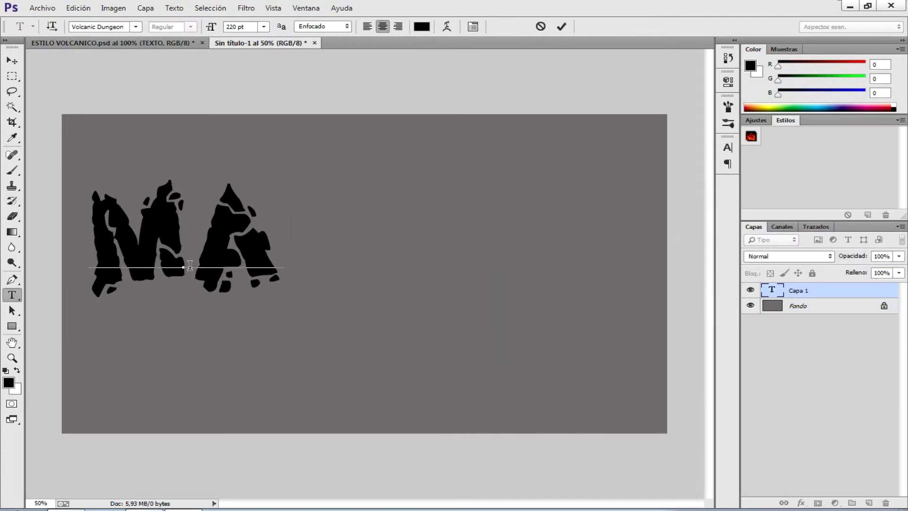
pyautogui.write('GMA')
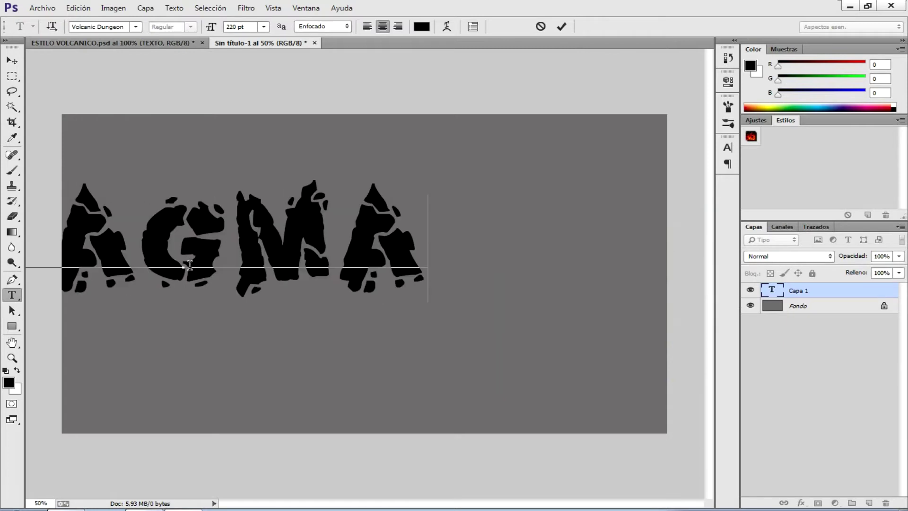
pyautogui.click(562, 27)
pyautogui.click(11, 60)
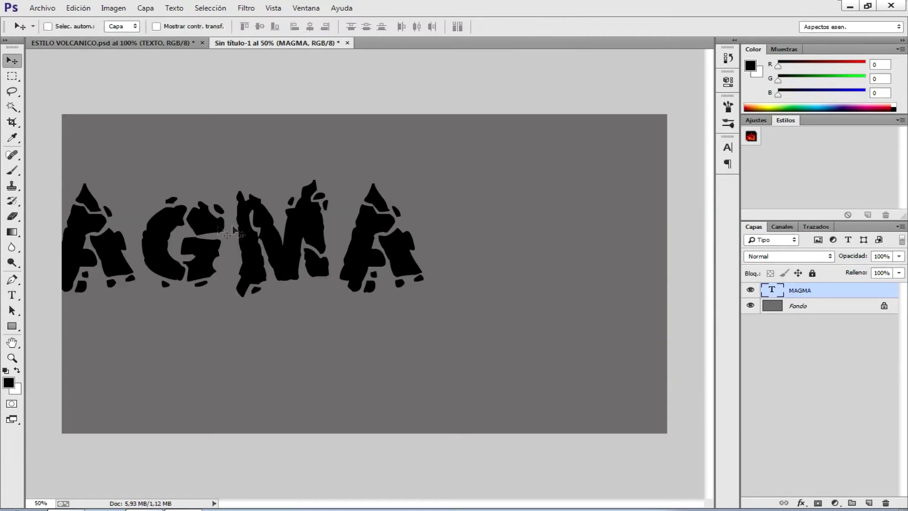
# Centre the MAGMA text on the canvas and re-show the Styles panel from Window
pyautogui.moveTo(275, 239)
pyautogui.mouseDown()
pyautogui.moveTo(388, 266)
pyautogui.moveTo(434, 262)
pyautogui.mouseUp()
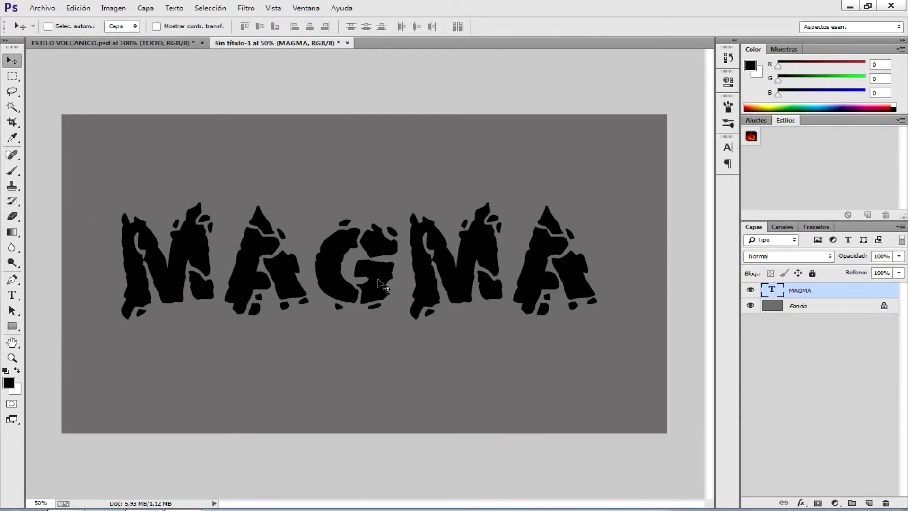
pyautogui.moveTo(377, 279); pyautogui.dragTo(385, 284)
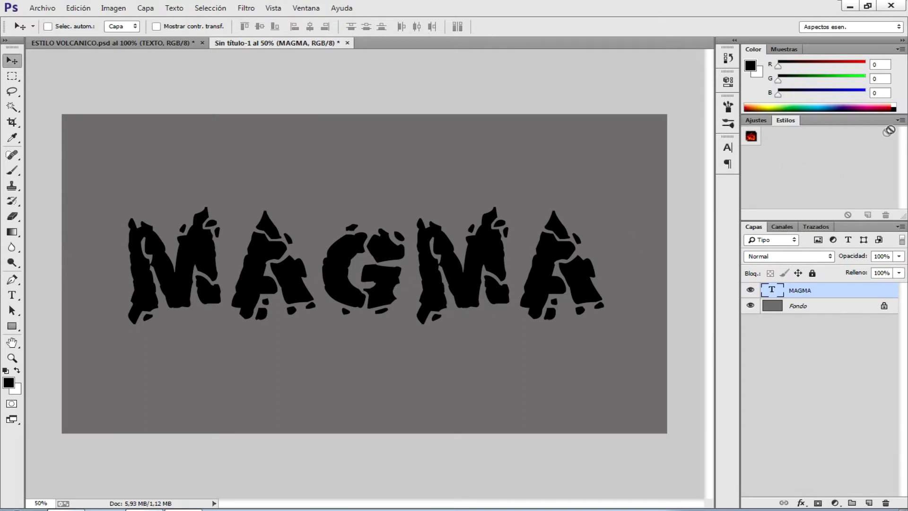
pyautogui.click(902, 122)
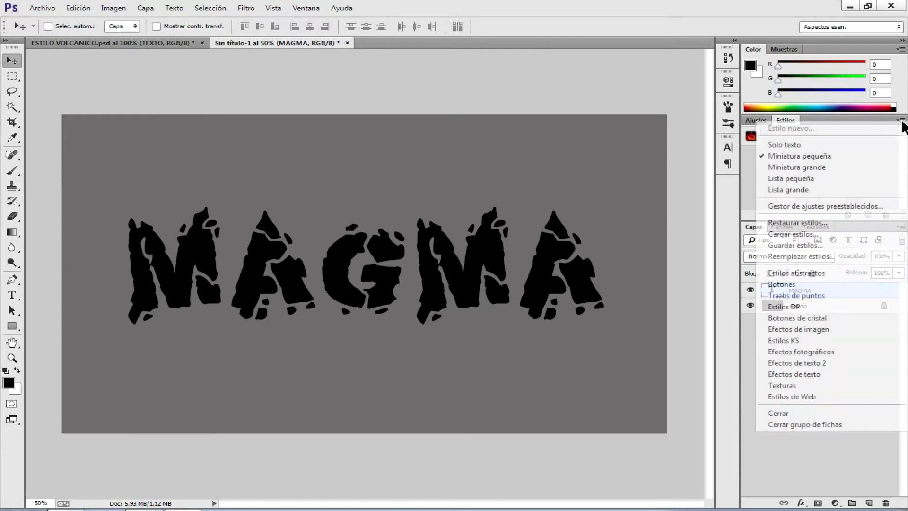
pyautogui.click(902, 122)
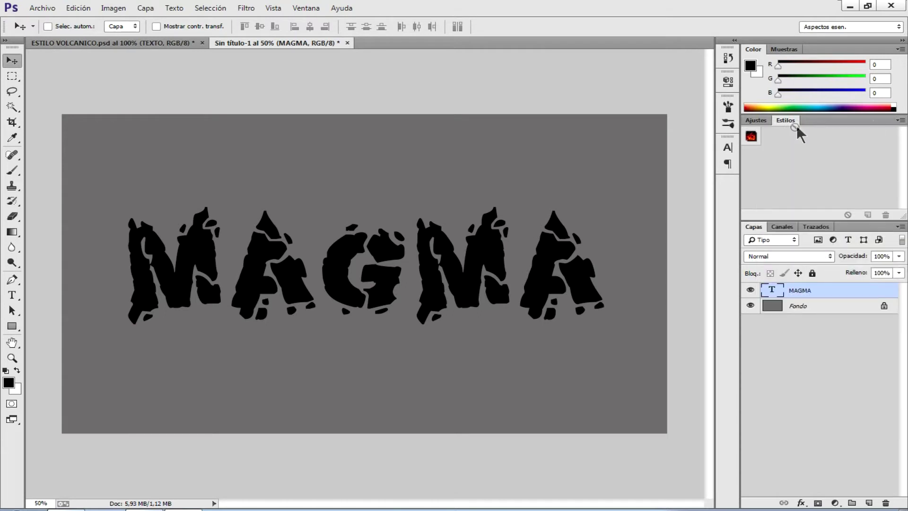
pyautogui.click(299, 8)
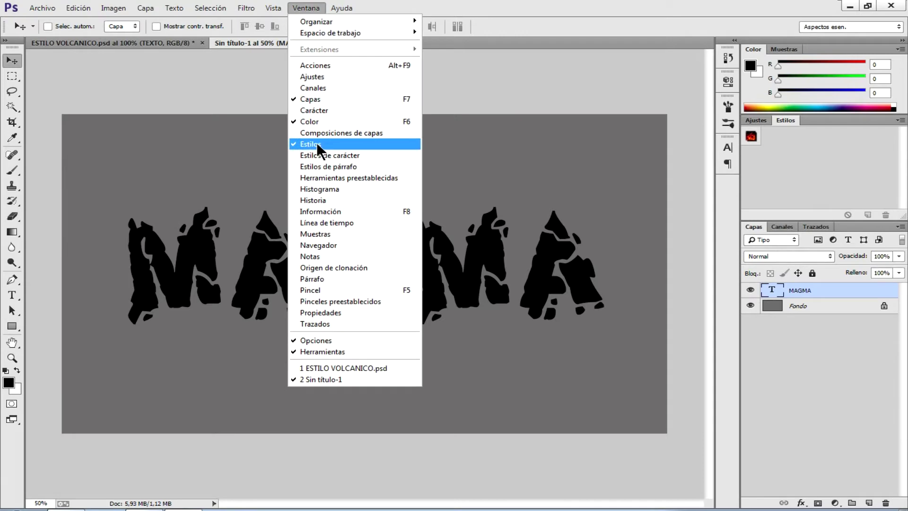
pyautogui.click(313, 143)
pyautogui.click(313, 12)
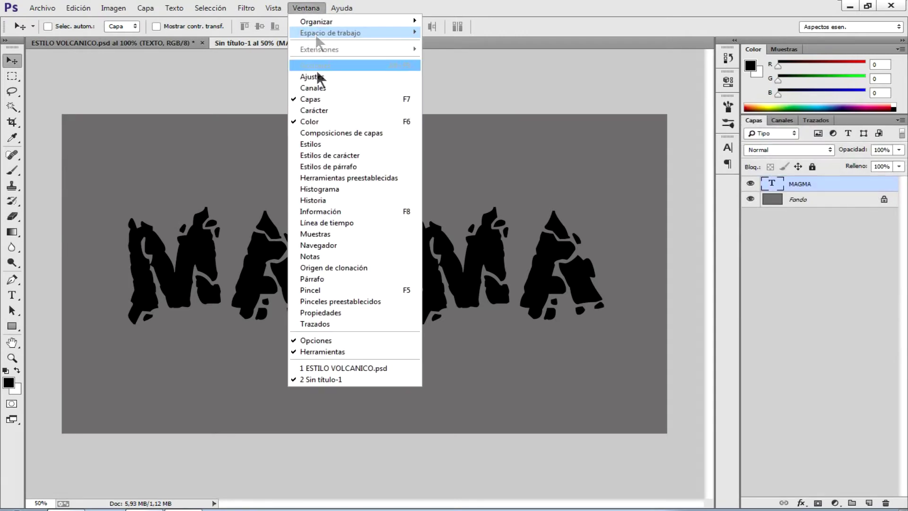
pyautogui.click(302, 144)
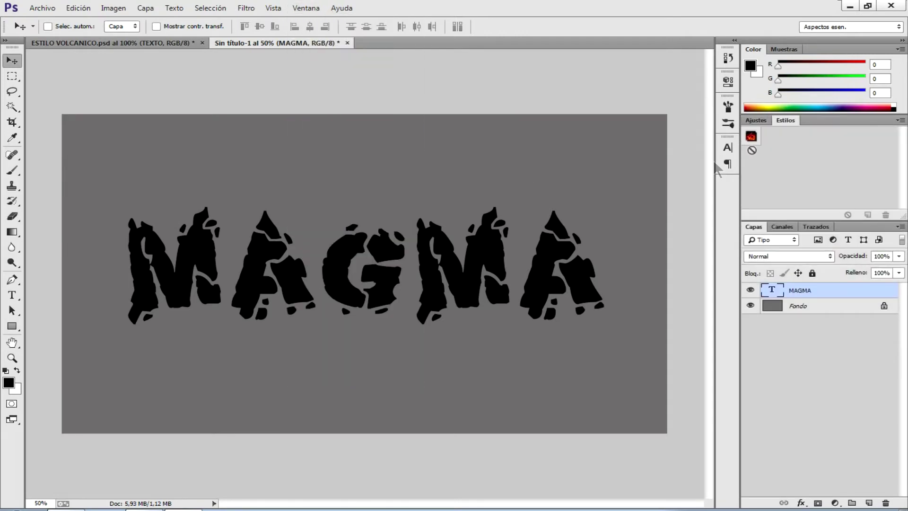
# Load the ESTILO VOLCANICO.asl styles file into the Styles panel
pyautogui.click(901, 121)
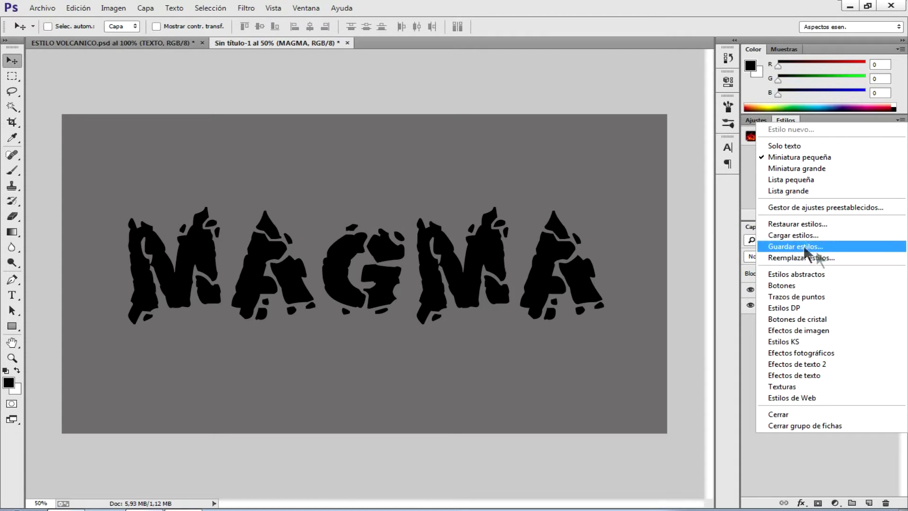
pyautogui.click(807, 237)
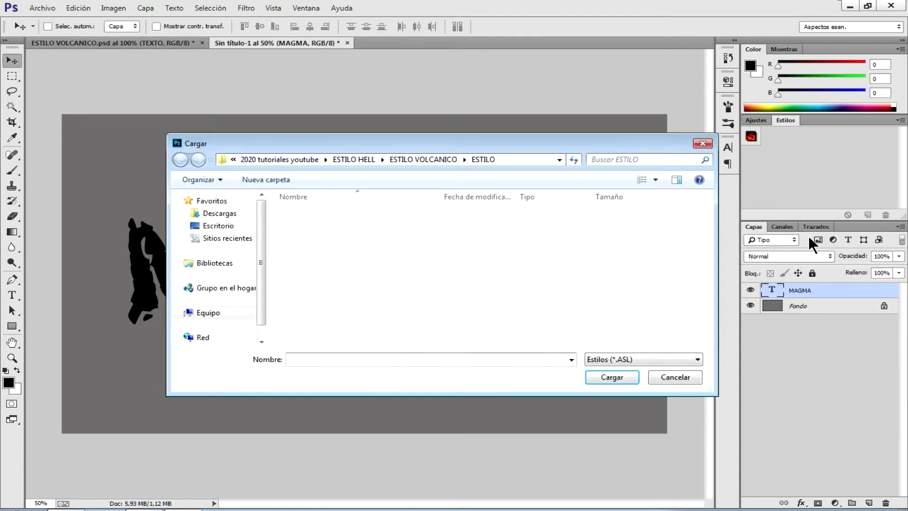
pyautogui.click(349, 215)
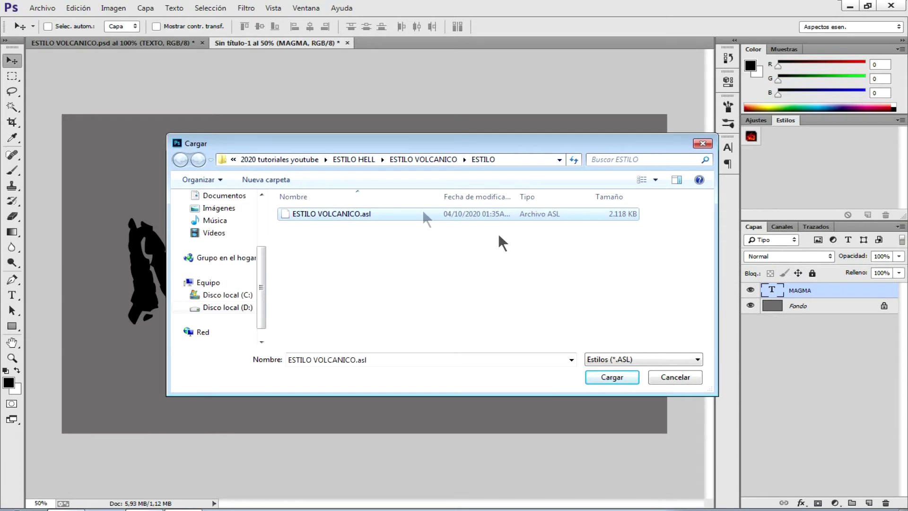
pyautogui.click(601, 376)
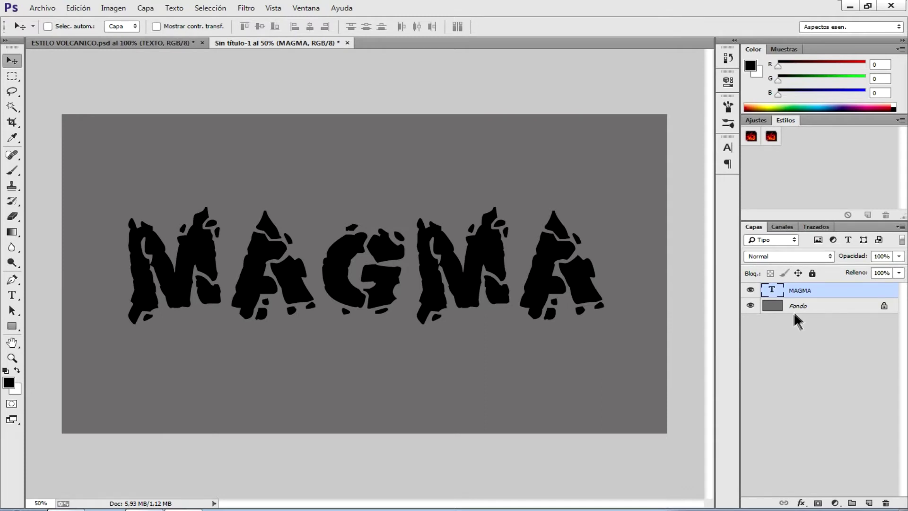
pyautogui.click(793, 309)
# Apply the new magma style to the MAGMA layer and zoom in to 100%
pyautogui.click(828, 289)
pyautogui.click(772, 137)
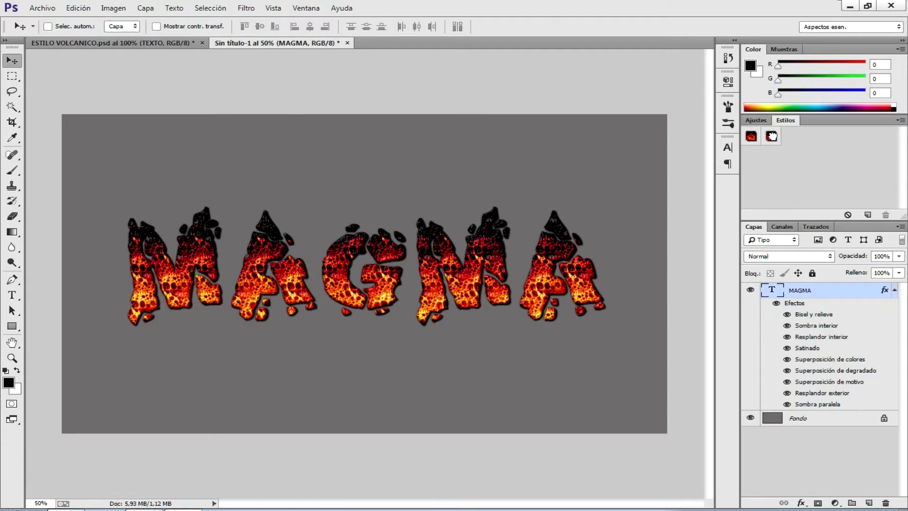
pyautogui.hotkey('ctrl', '+')
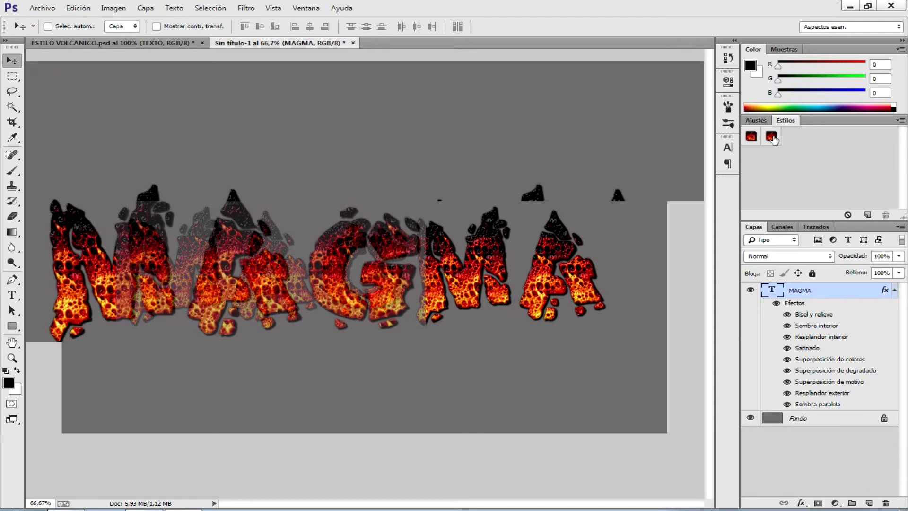
pyautogui.hotkey('ctrl', '+')
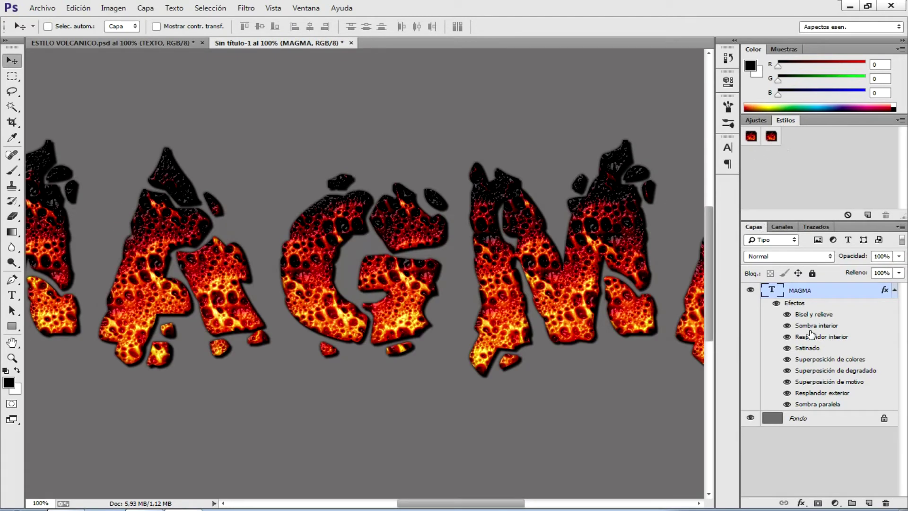
pyautogui.rightClick(835, 286)
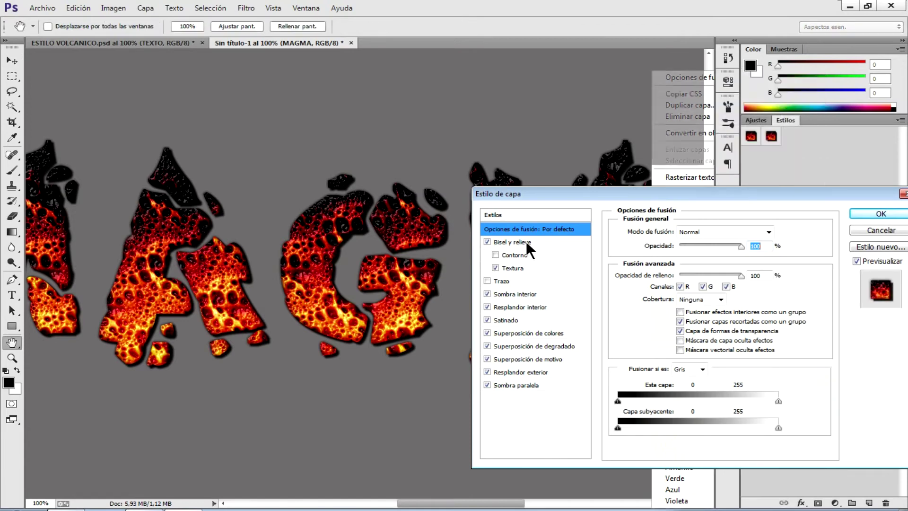
pyautogui.click(527, 241)
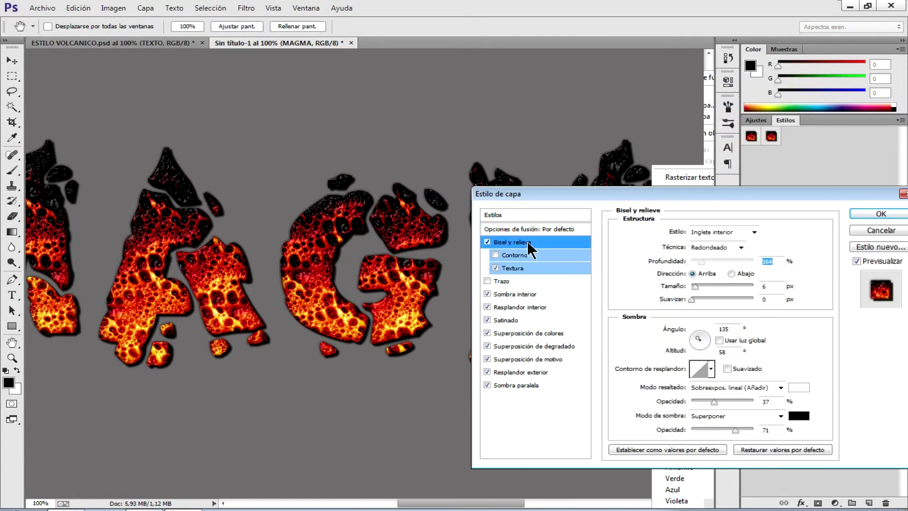
pyautogui.click(528, 268)
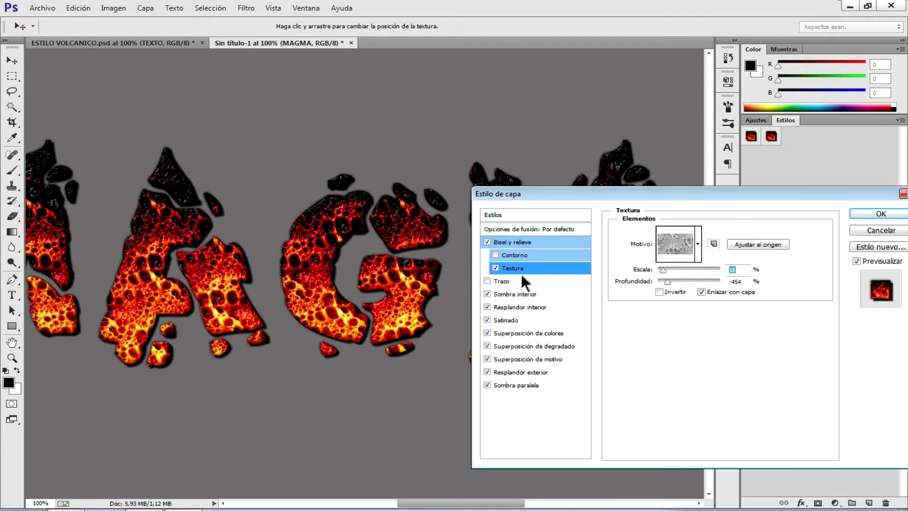
pyautogui.click(541, 305)
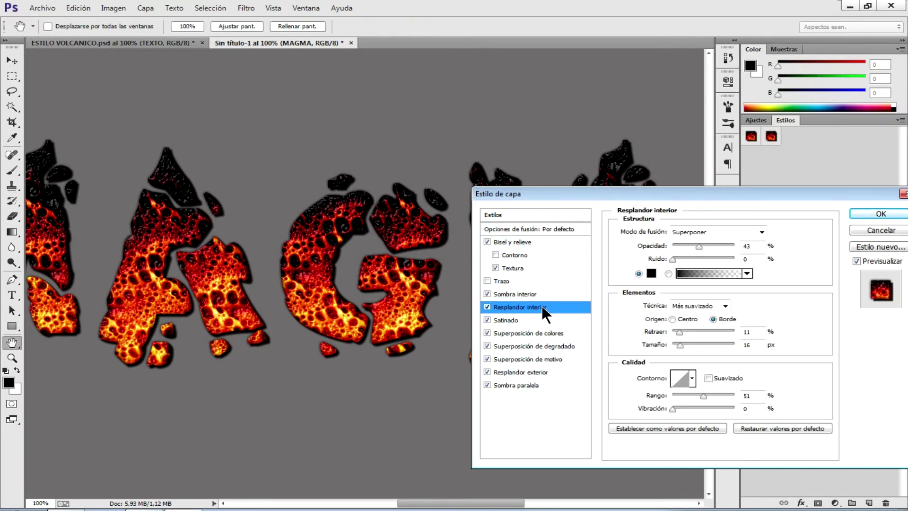
pyautogui.click(536, 319)
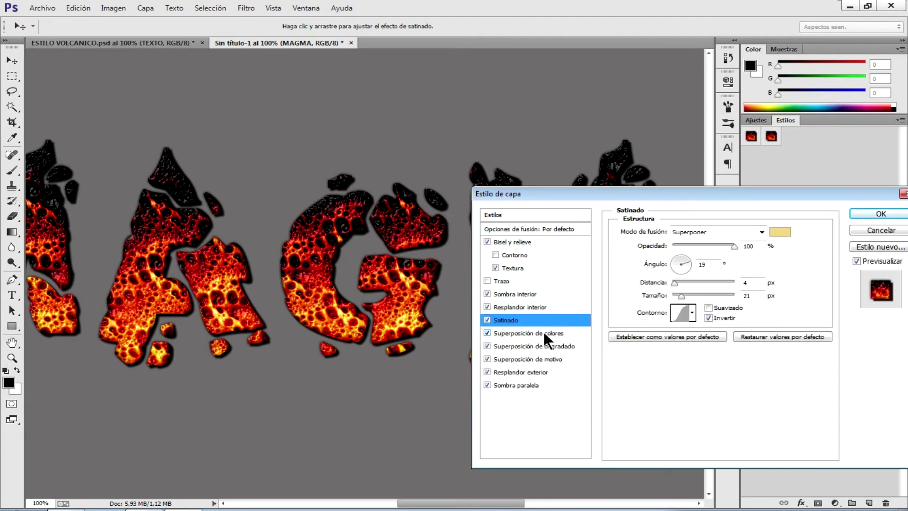
pyautogui.click(544, 332)
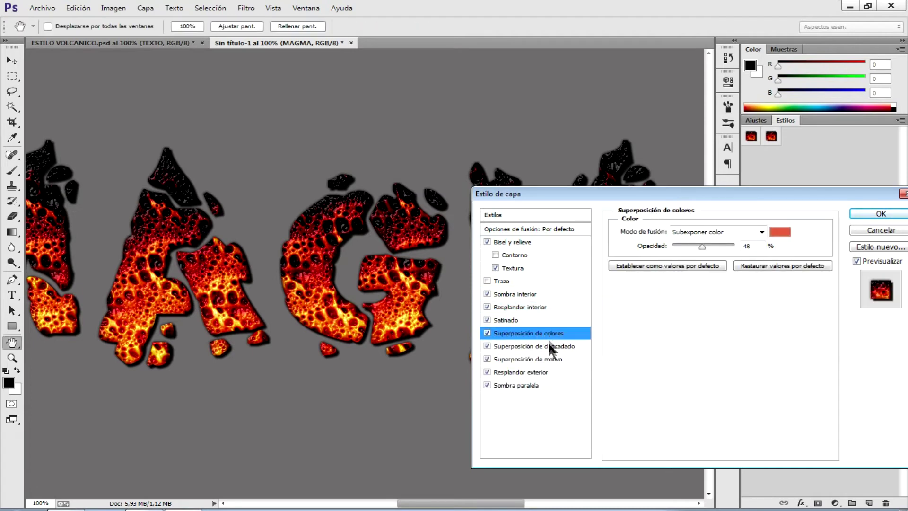
pyautogui.click(549, 350)
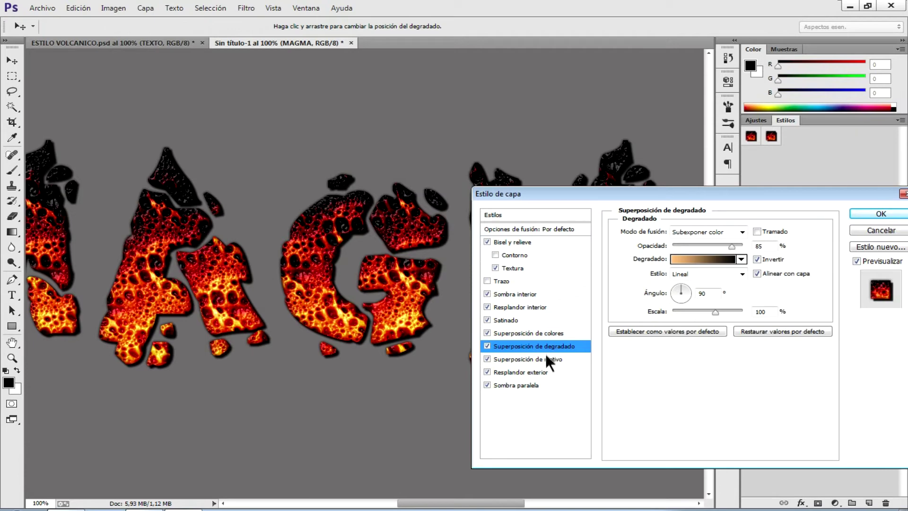
pyautogui.click(551, 359)
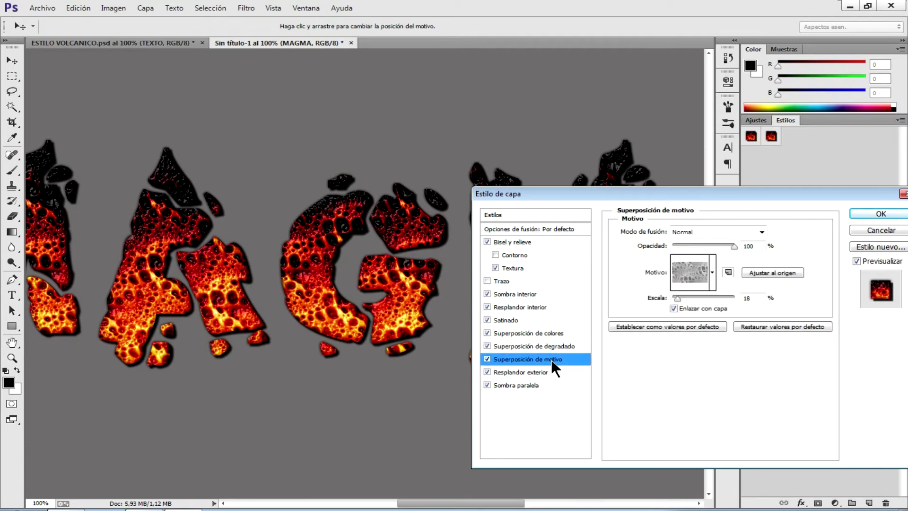
pyautogui.click(543, 371)
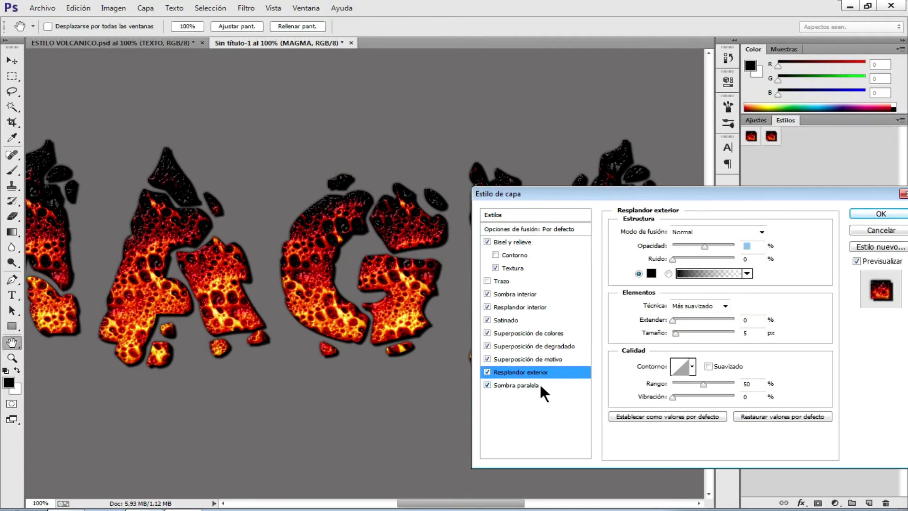
pyautogui.click(542, 384)
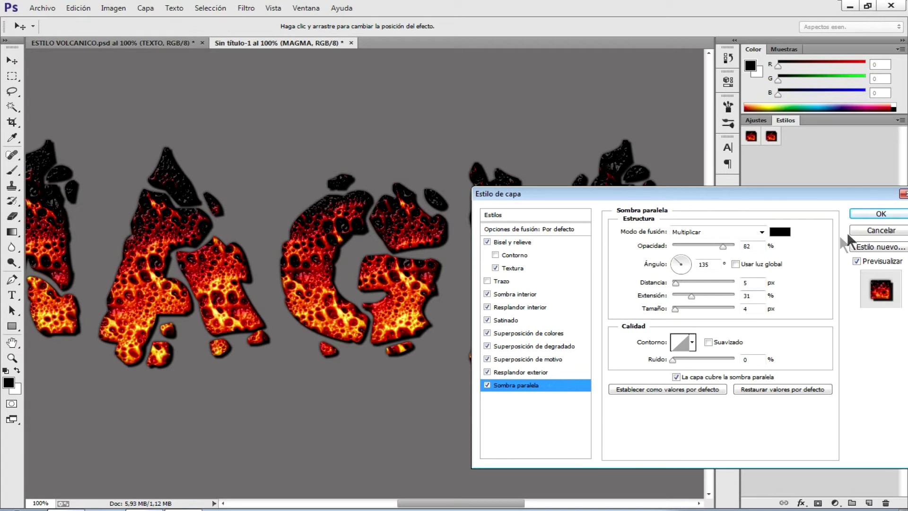
pyautogui.click(860, 214)
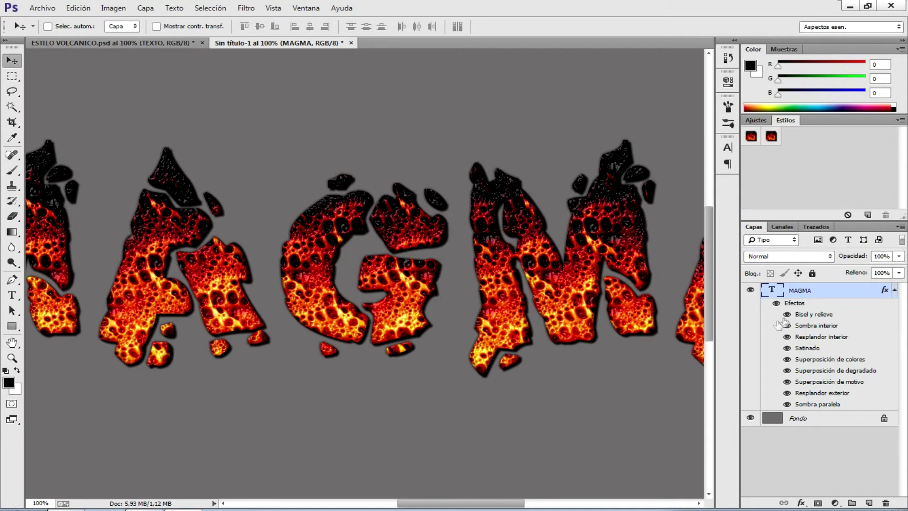
pyautogui.doubleClick(772, 292)
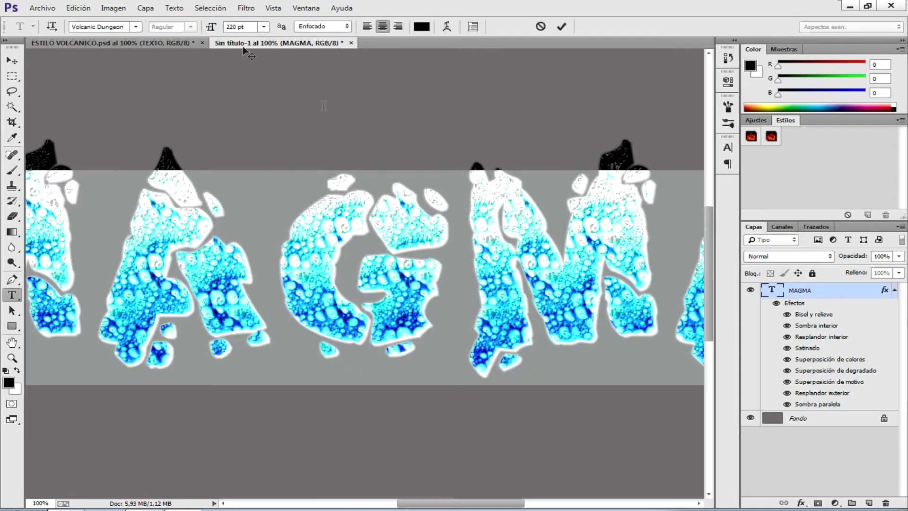
pyautogui.click(561, 26)
pyautogui.press('v')
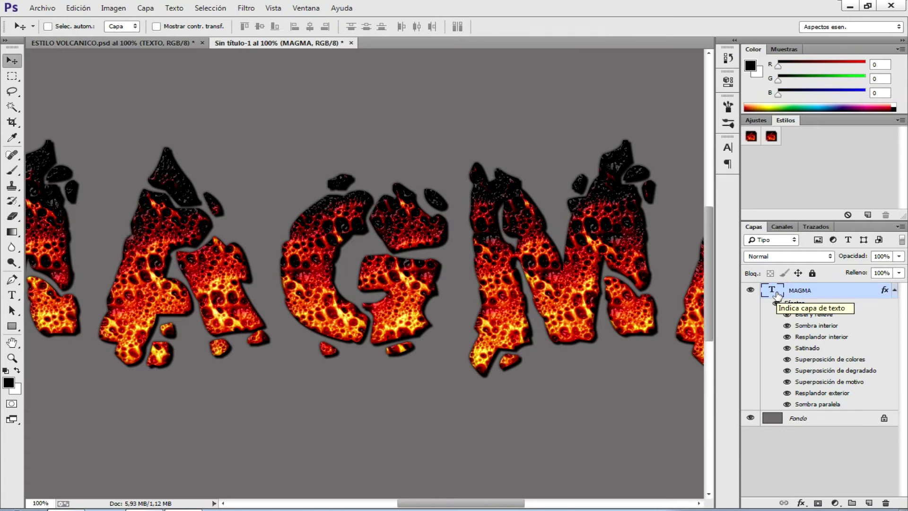
pyautogui.rightClick(836, 291)
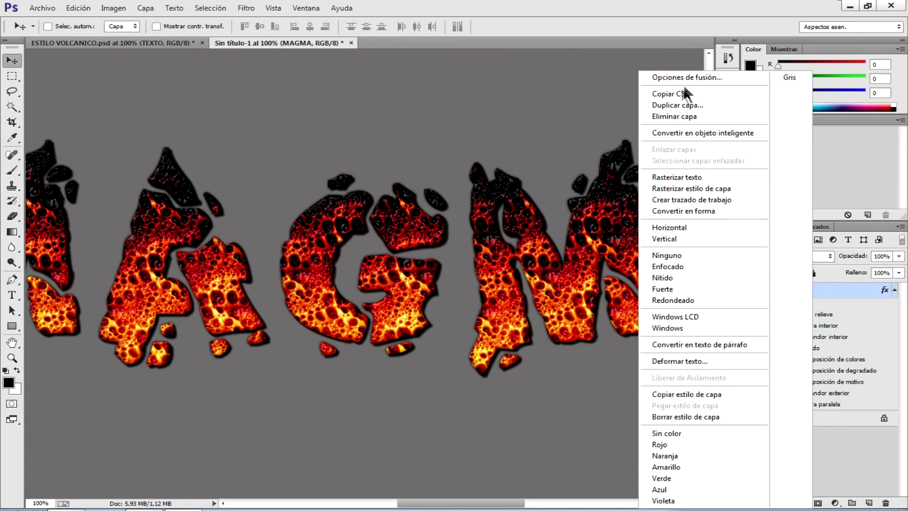
pyautogui.click(694, 79)
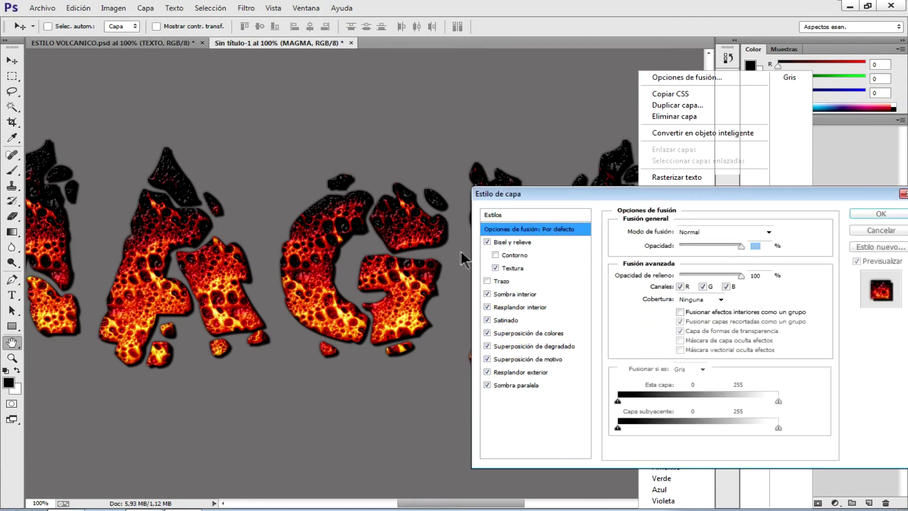
pyautogui.click(530, 242)
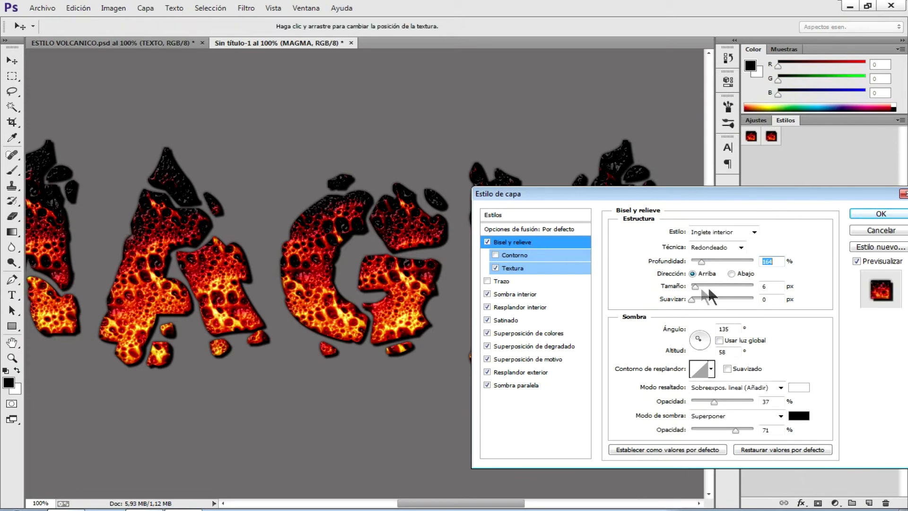
pyautogui.click(872, 213)
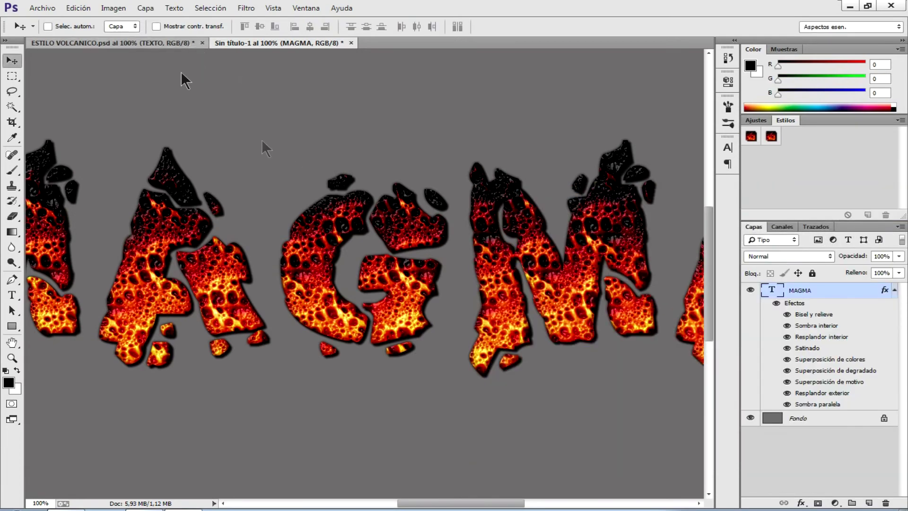
pyautogui.click(171, 43)
# Zoom out to 50% to view the whole ESTILO VOLCANICO poster
pyautogui.hotkey('ctrl', '-')
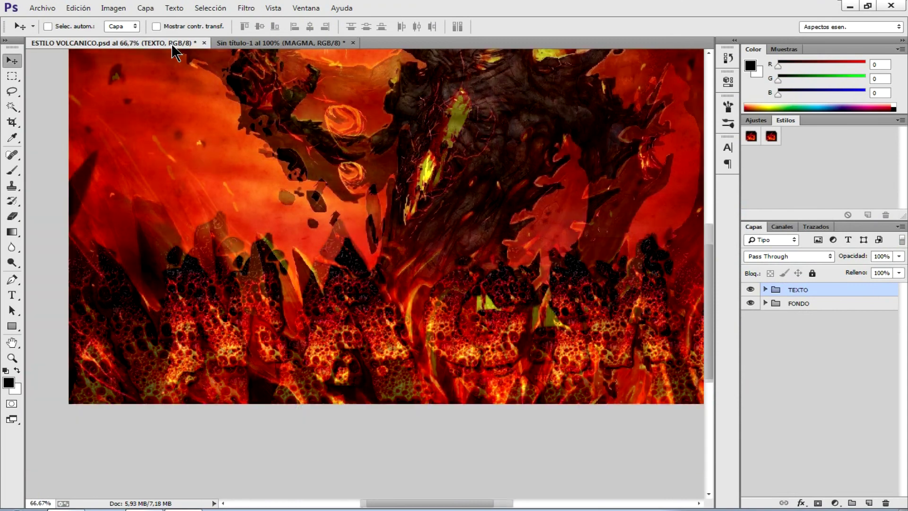
pyautogui.hotkey('ctrl', '-')
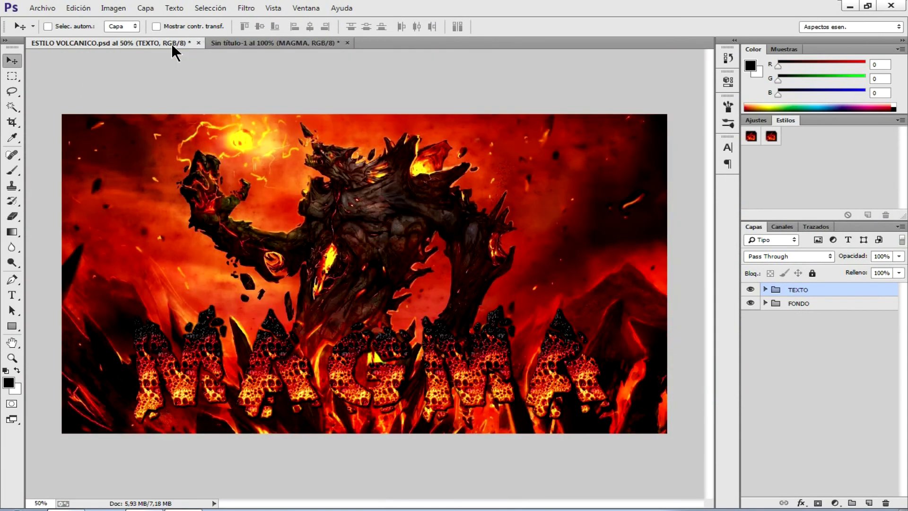